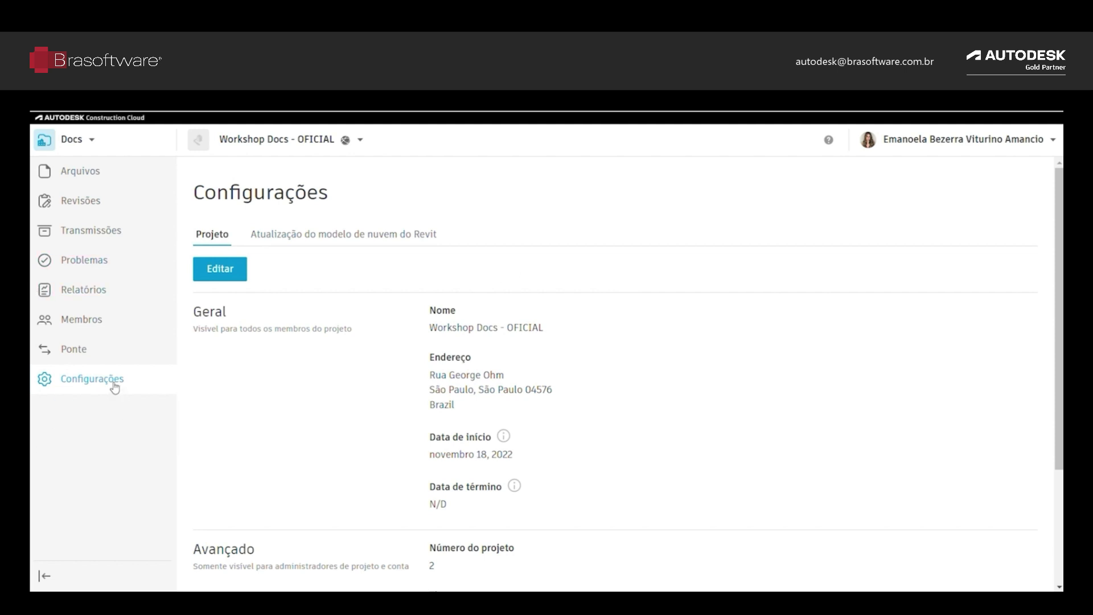
# - Set the project number to 1 in the Workshop Docs - OFICIAL project settings and save the profile
pyautogui.scroll(-1, 278, 371)
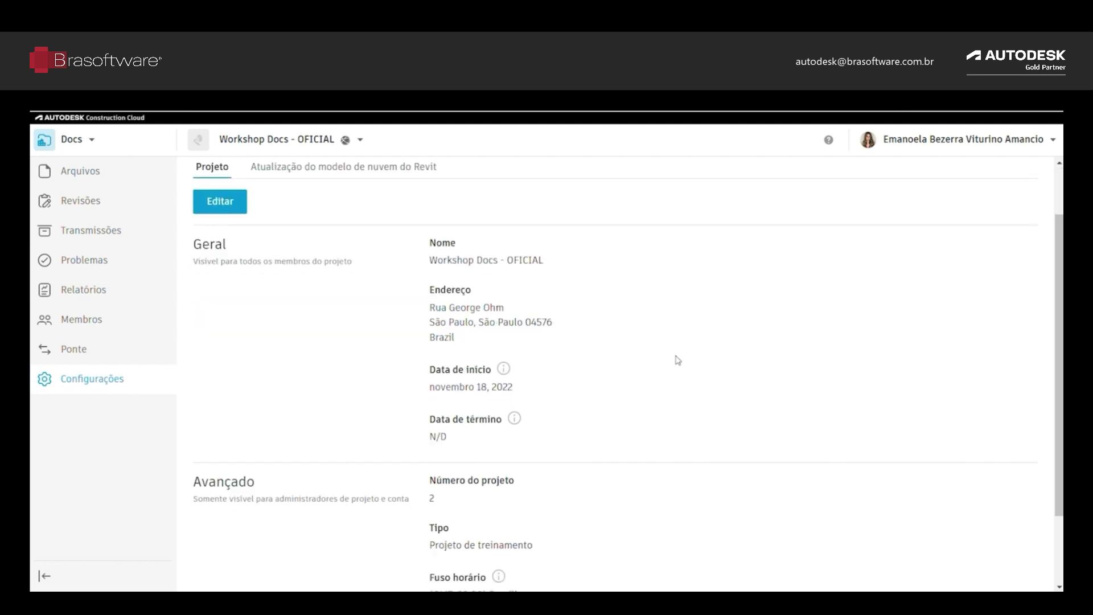
pyautogui.scroll(-1, 678, 359)
pyautogui.scroll(2, 670, 364)
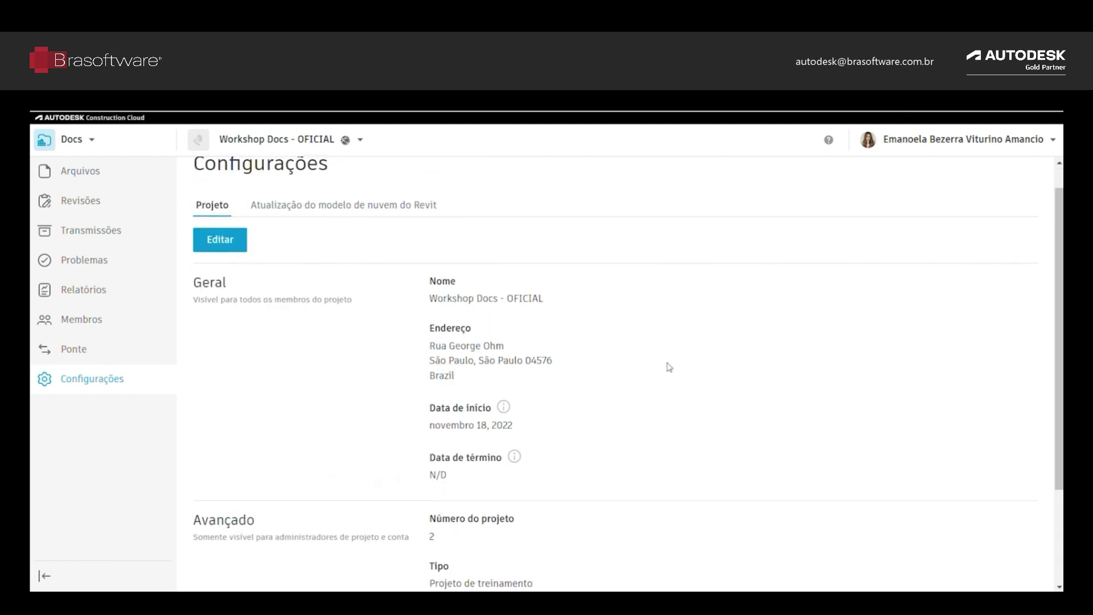
pyautogui.scroll(1, 671, 365)
pyautogui.click(239, 275)
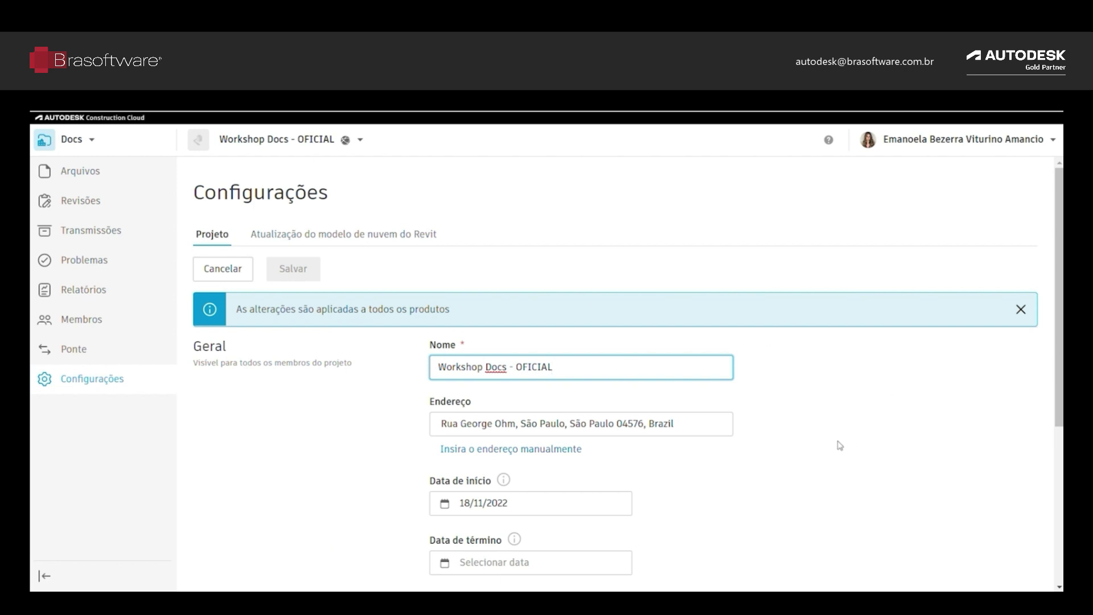
pyautogui.scroll(-2, 841, 447)
pyautogui.scroll(-1, 841, 446)
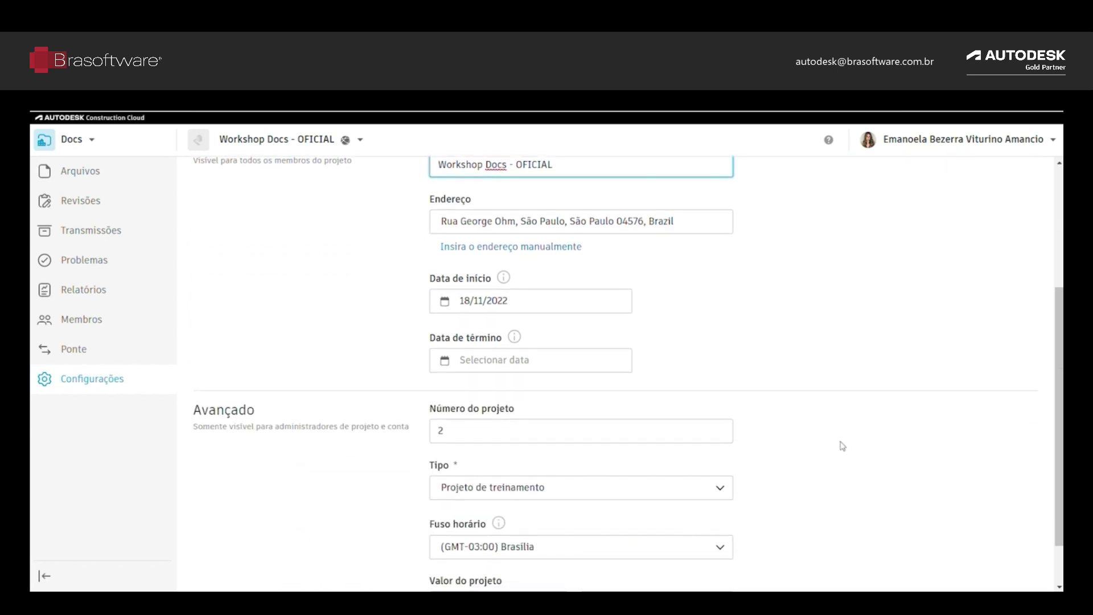
pyautogui.click(567, 436)
pyautogui.press('BackSpace')
pyautogui.write('3')
pyautogui.scroll(3, 1023, 250)
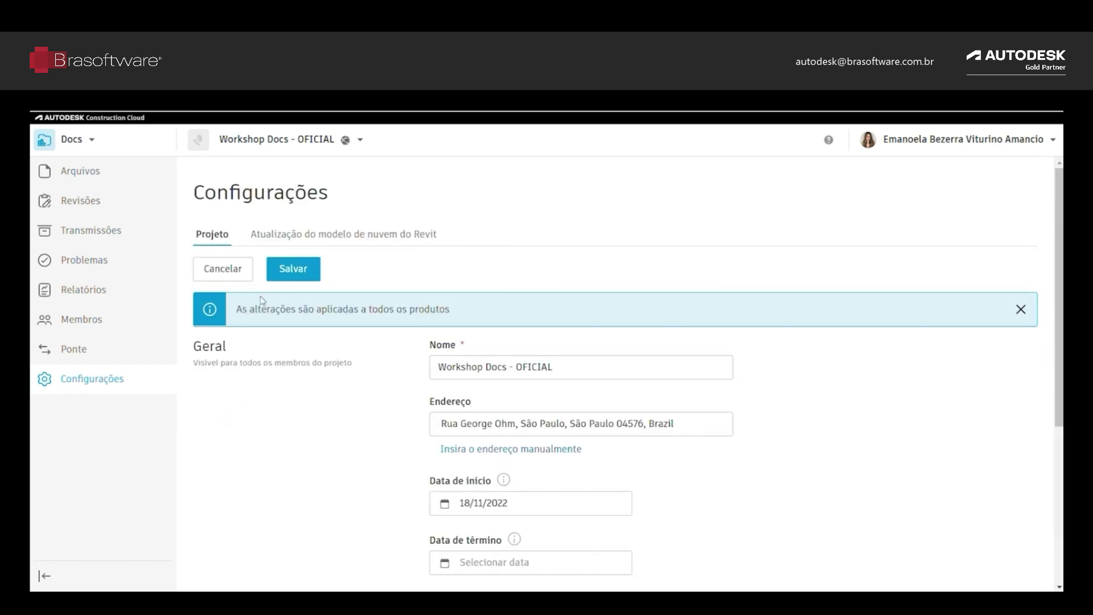
pyautogui.click(293, 270)
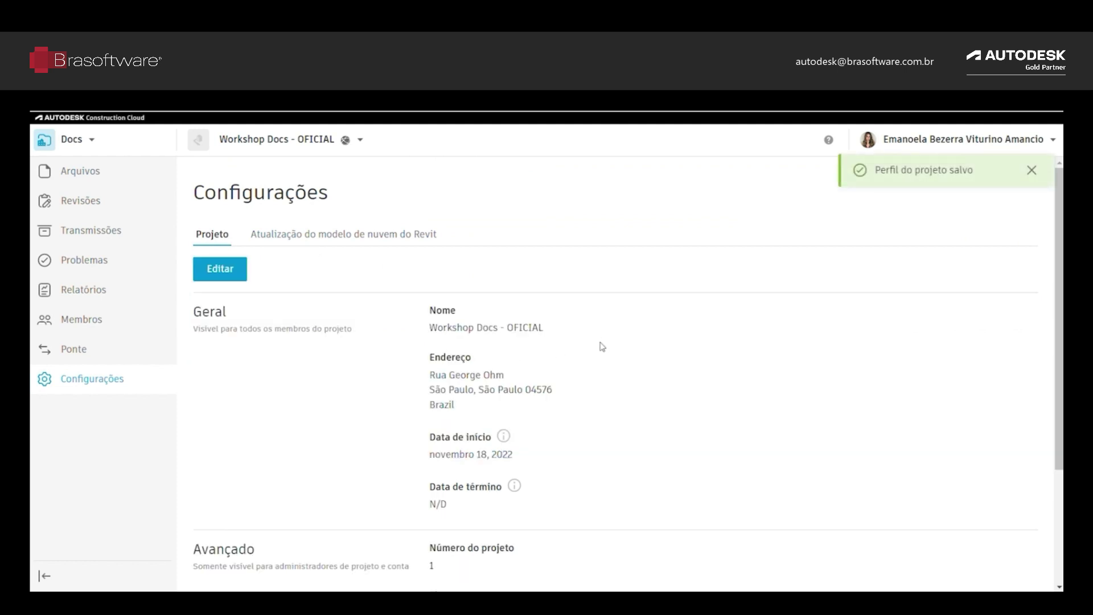
pyautogui.scroll(-2, 600, 344)
pyautogui.moveTo(447, 495); pyautogui.dragTo(429, 480)
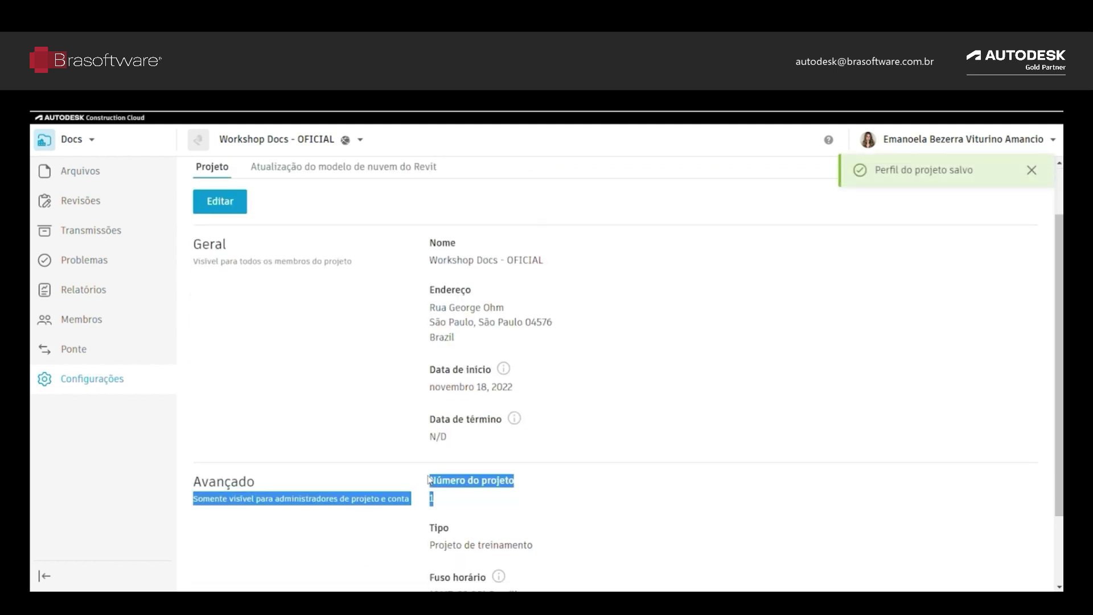
pyautogui.click(525, 480)
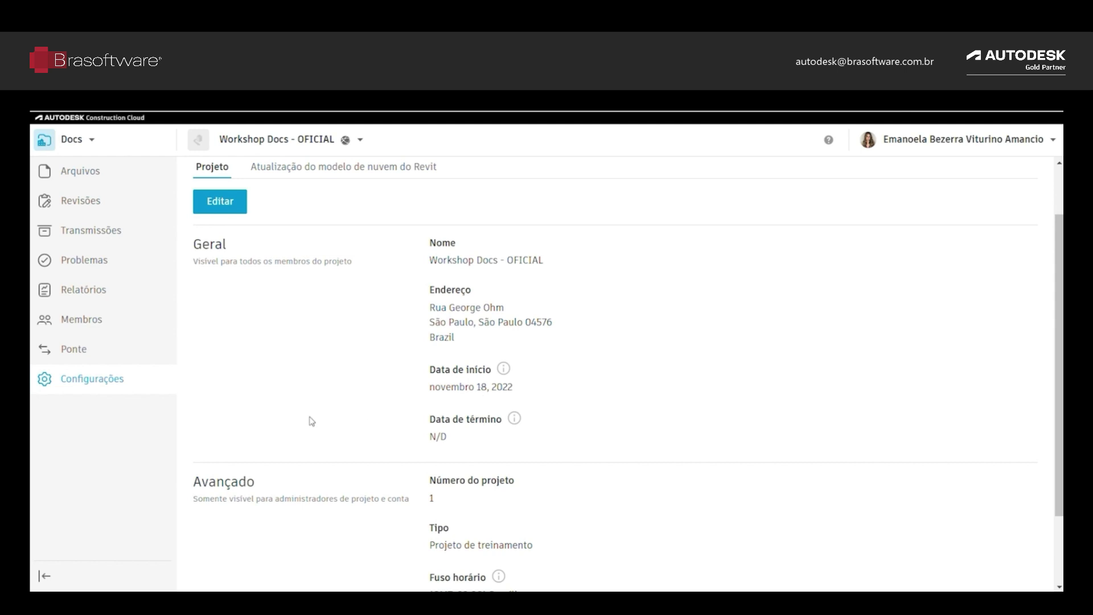
# - Open the form for adding project members and examine its e-mail field and its company and role options
pyautogui.click(96, 324)
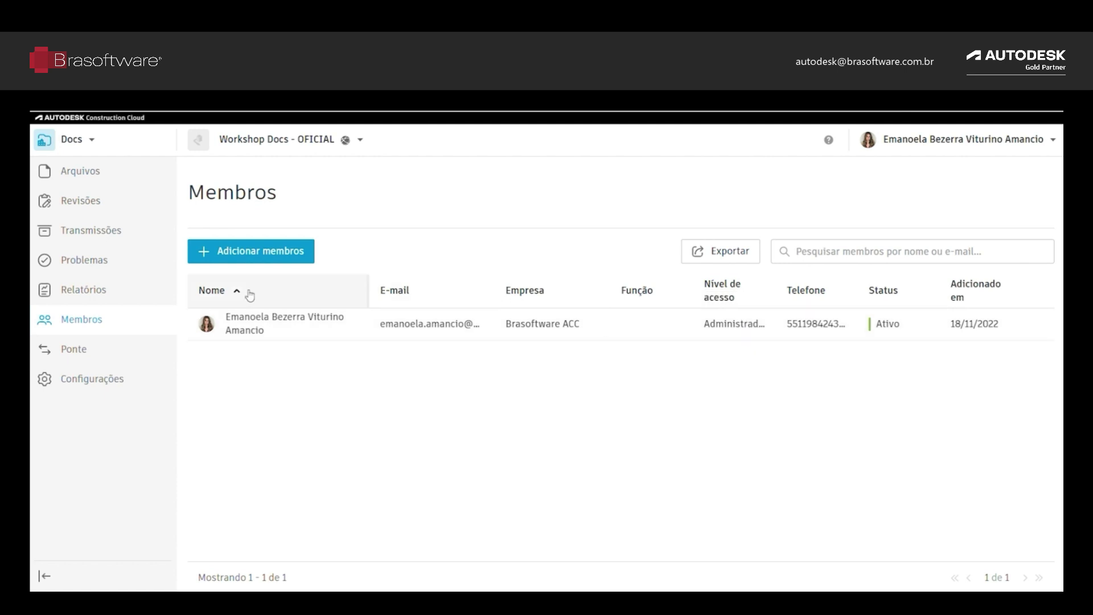
pyautogui.click(306, 258)
pyautogui.click(450, 241)
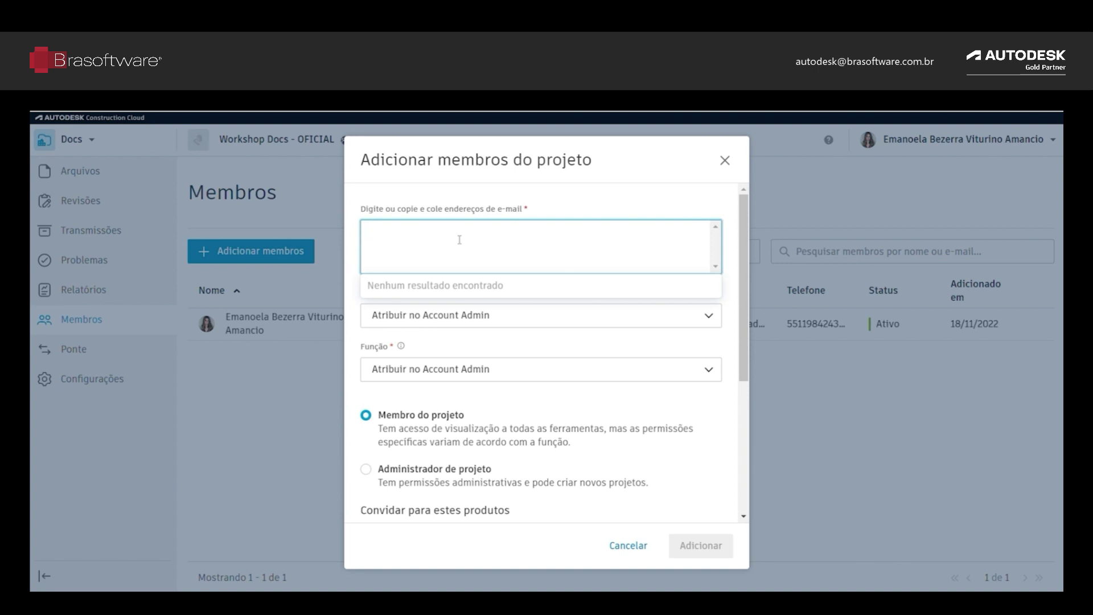
pyautogui.click(604, 193)
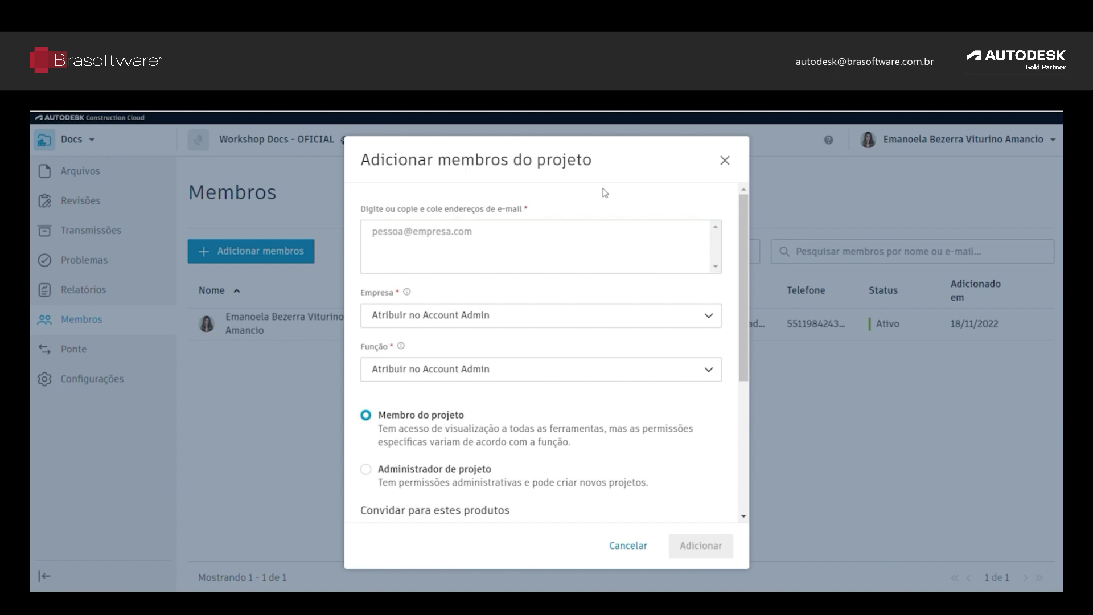
pyautogui.click(572, 256)
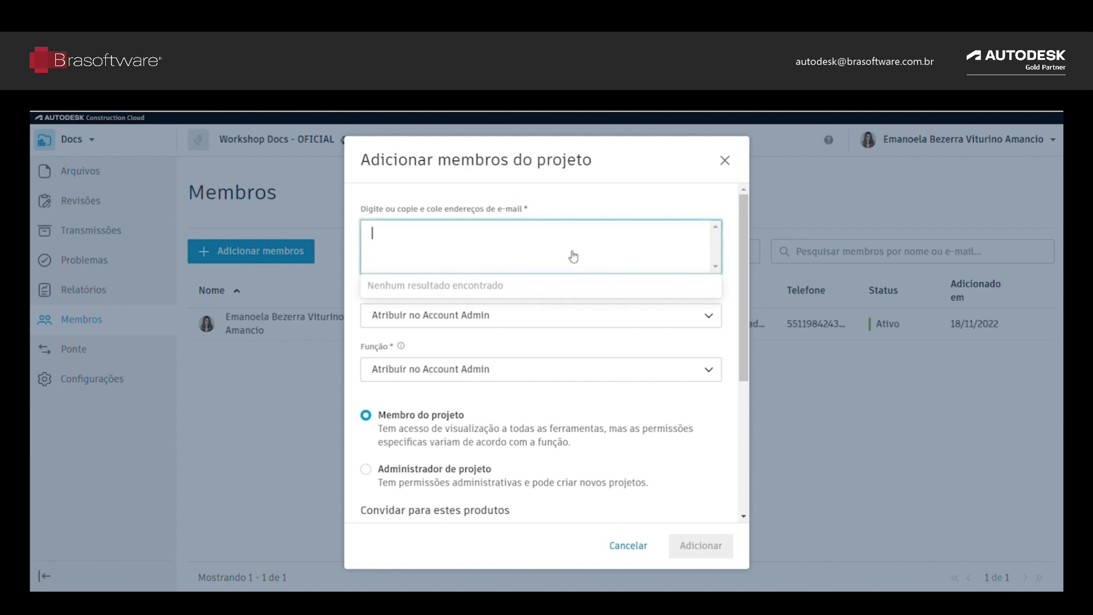
pyautogui.click(555, 336)
pyautogui.click(561, 315)
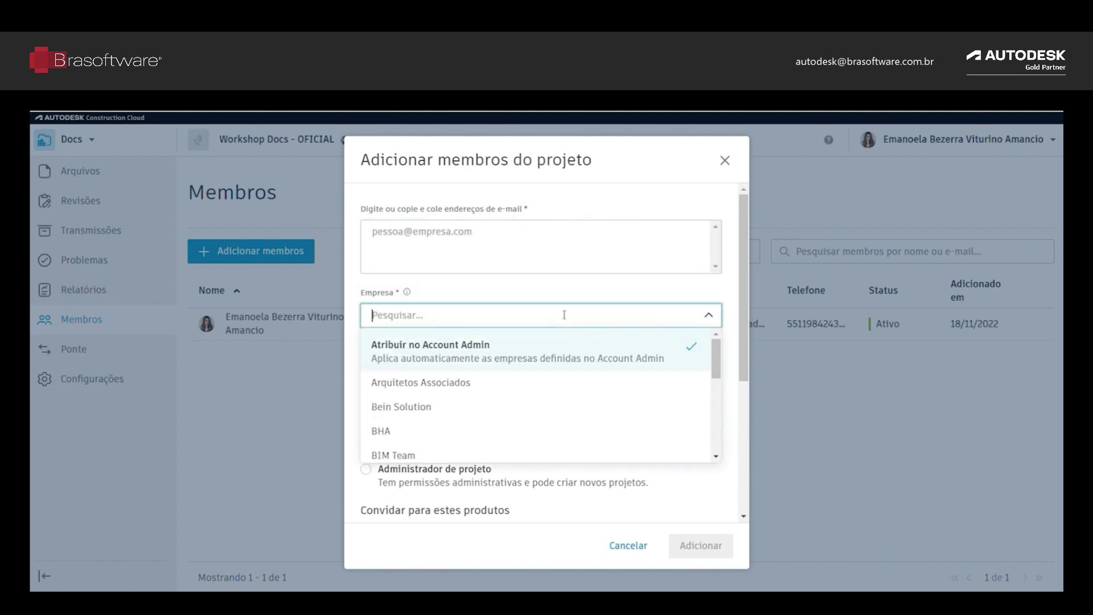
pyautogui.click(716, 315)
pyautogui.click(706, 378)
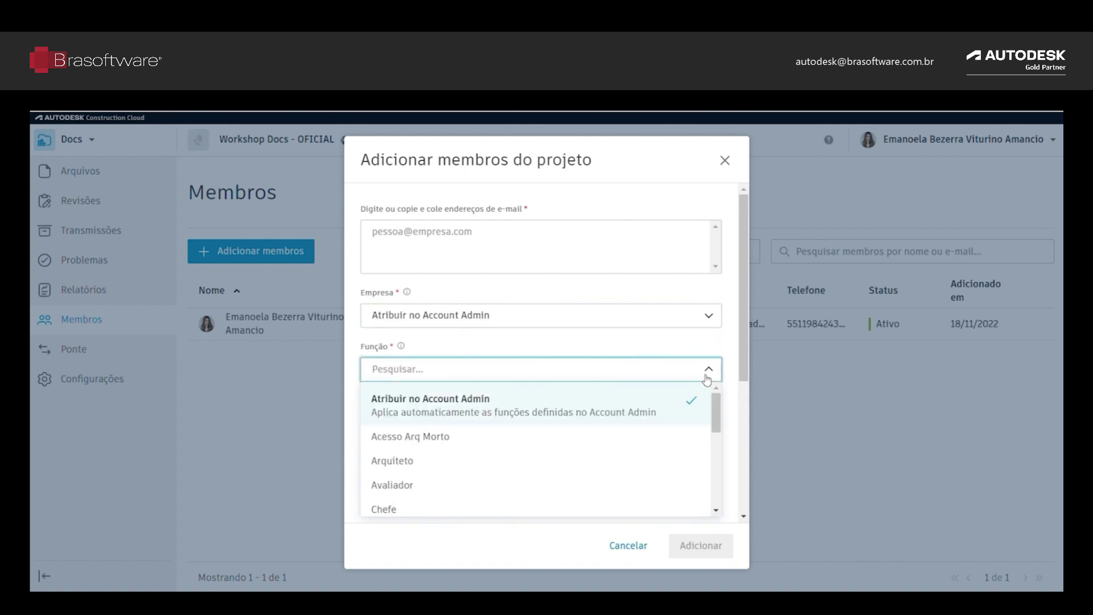
pyautogui.click(707, 375)
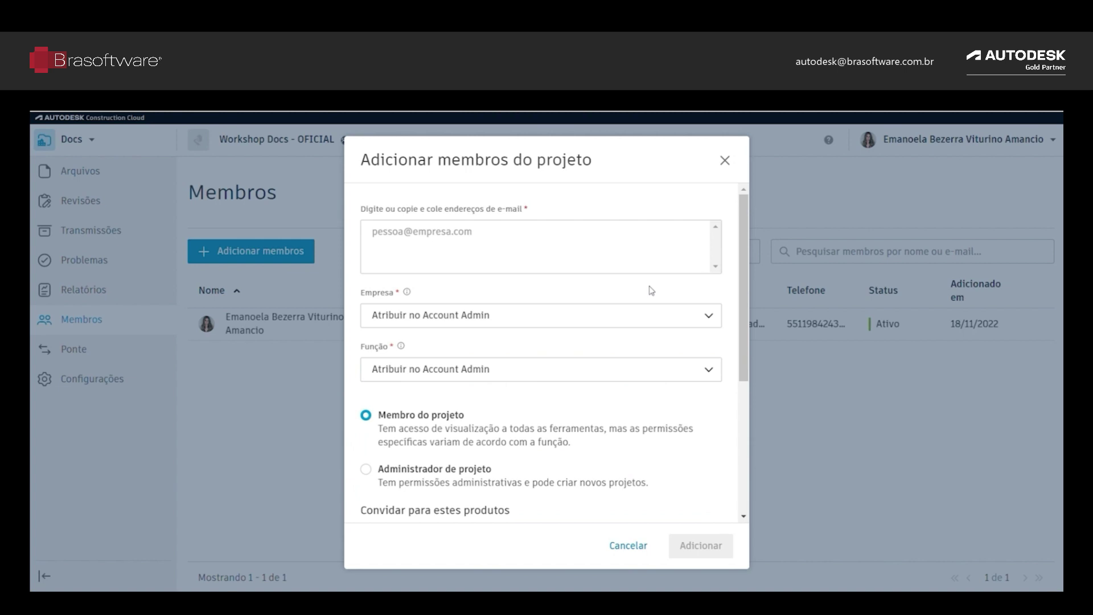
# - Find the colleague by first name and enter their suggested e-mail address as the new project member
pyautogui.click(621, 252)
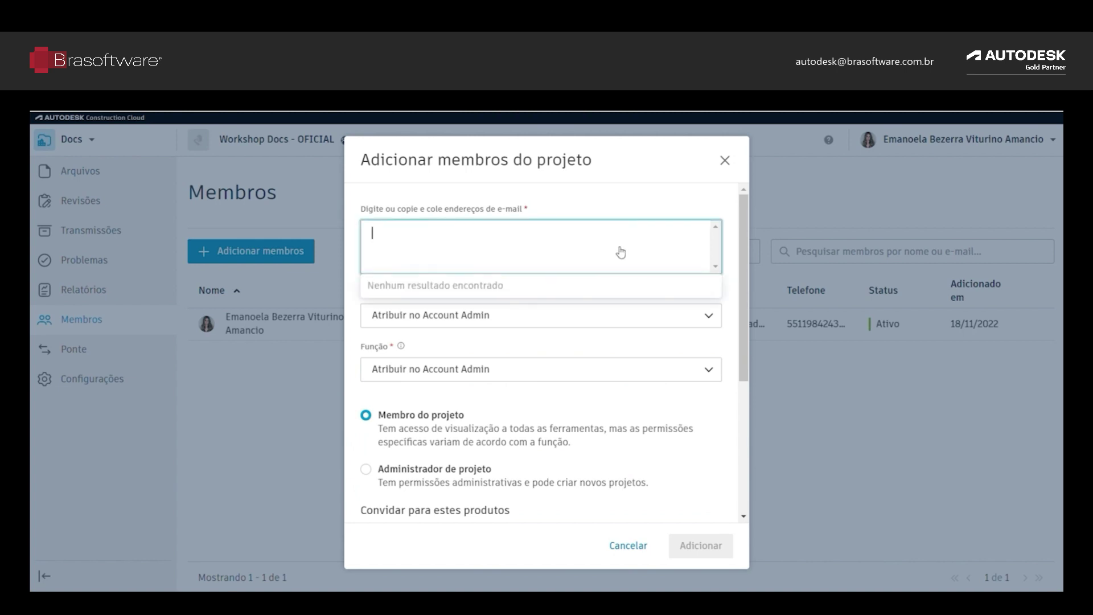
pyautogui.write('lucas')
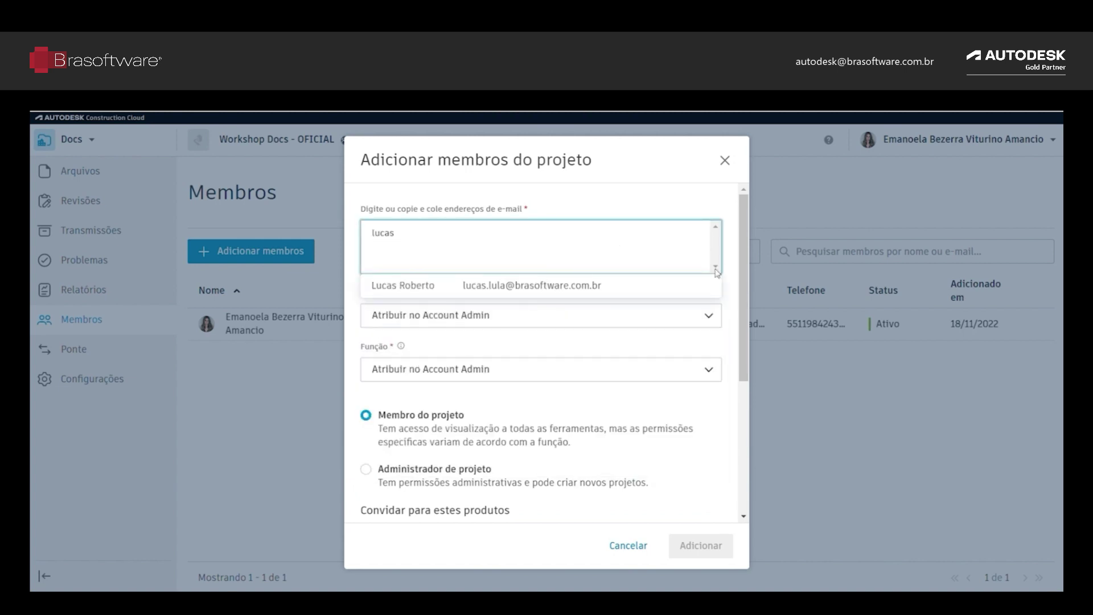
pyautogui.click(632, 285)
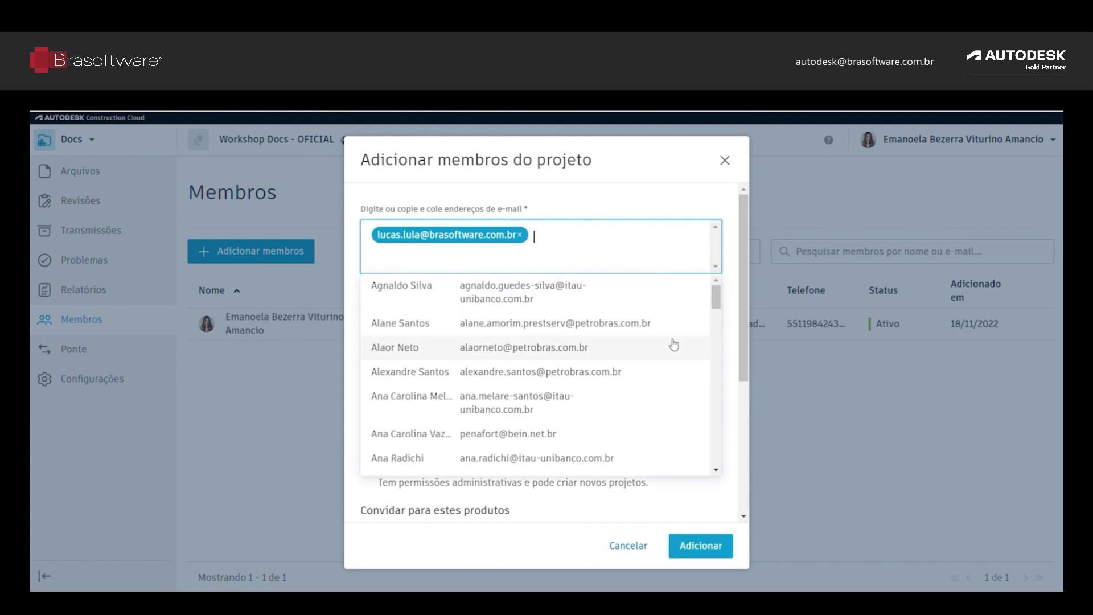
pyautogui.click(733, 242)
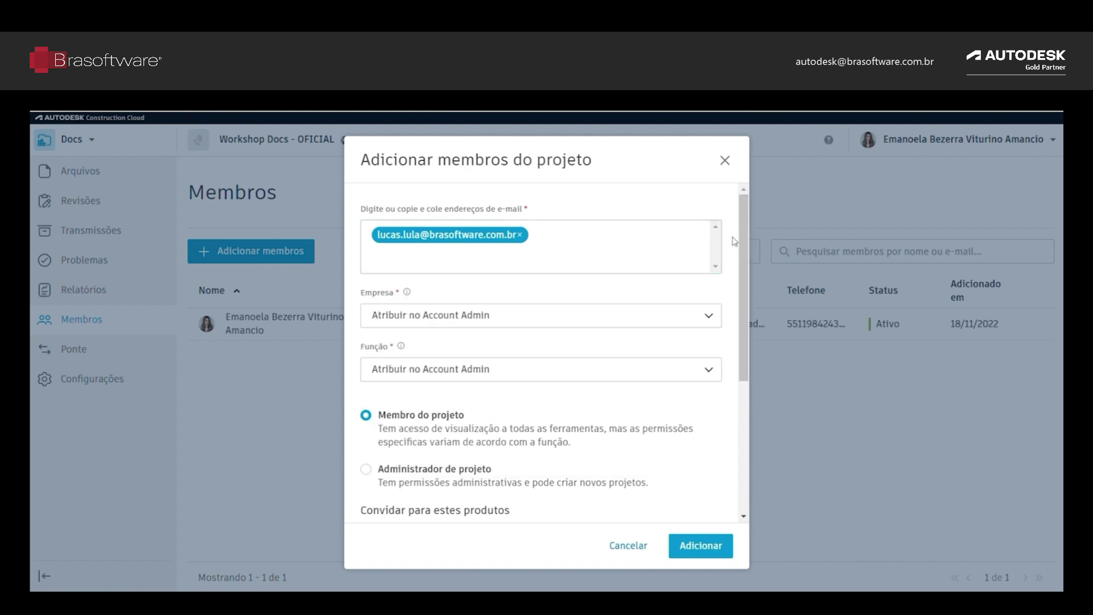
# - Assign the new member to the company Brasoftware ACC with the role Engenheiro
pyautogui.click(696, 315)
pyautogui.scroll(-3, 661, 392)
pyautogui.scroll(-3, 658, 397)
pyautogui.scroll(10, 650, 401)
pyautogui.scroll(-3, 645, 407)
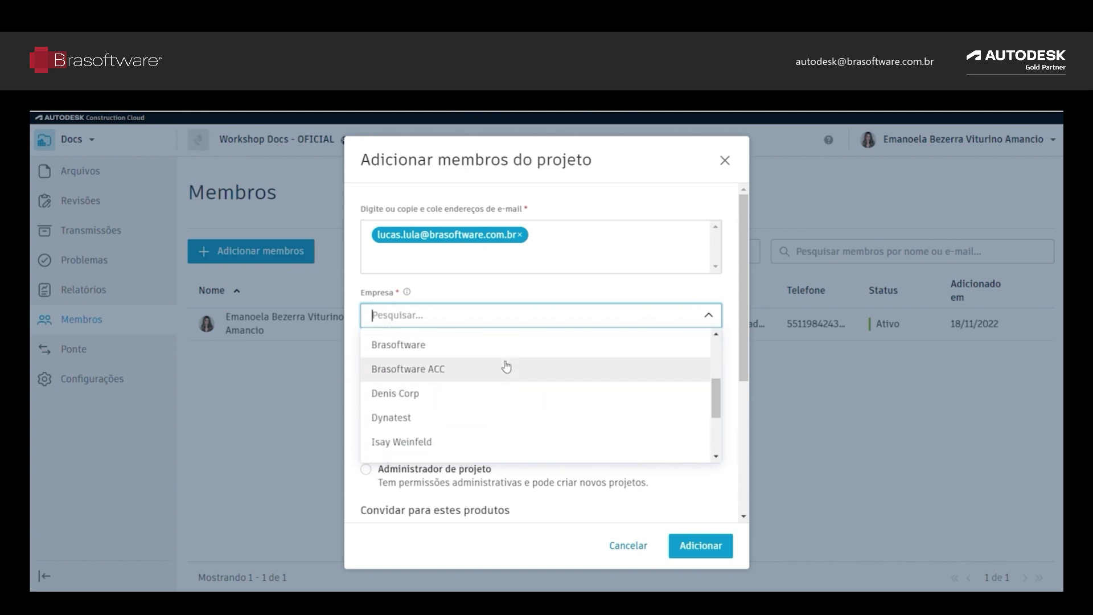
pyautogui.click(507, 367)
pyautogui.click(665, 370)
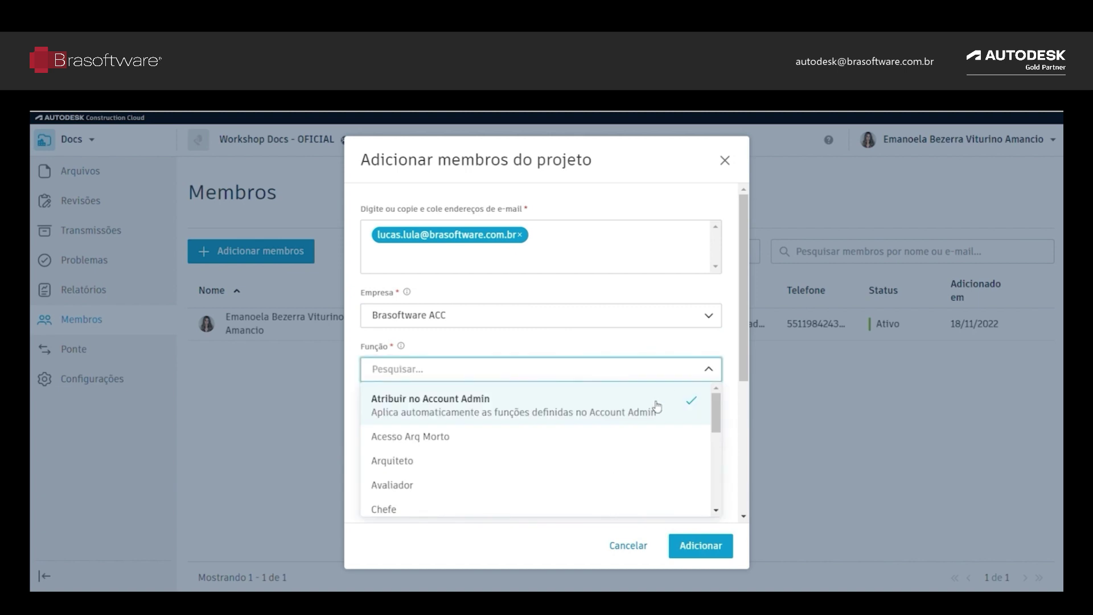
pyautogui.scroll(-3, 625, 447)
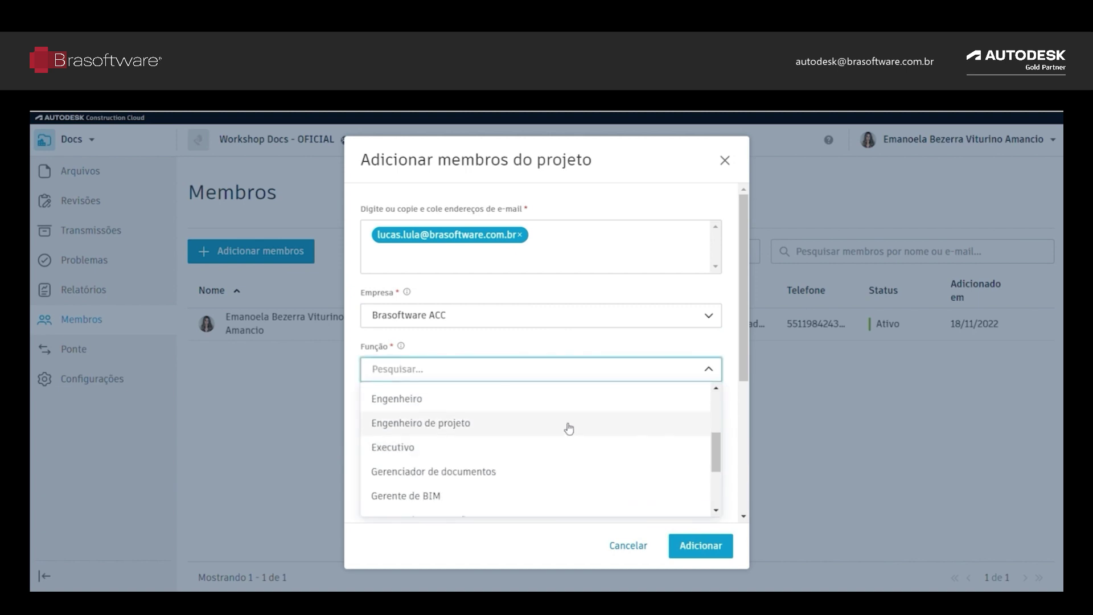
pyautogui.click(527, 402)
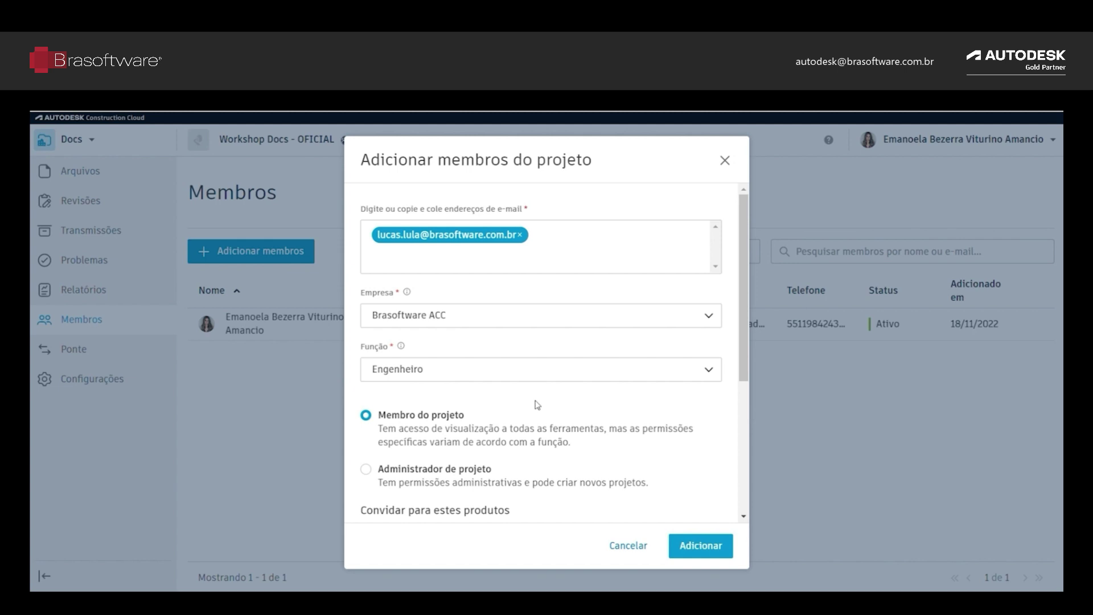
# - Review the access level and product invitations, then add the person as Membro do projeto with the preselected products
pyautogui.scroll(-2, 529, 407)
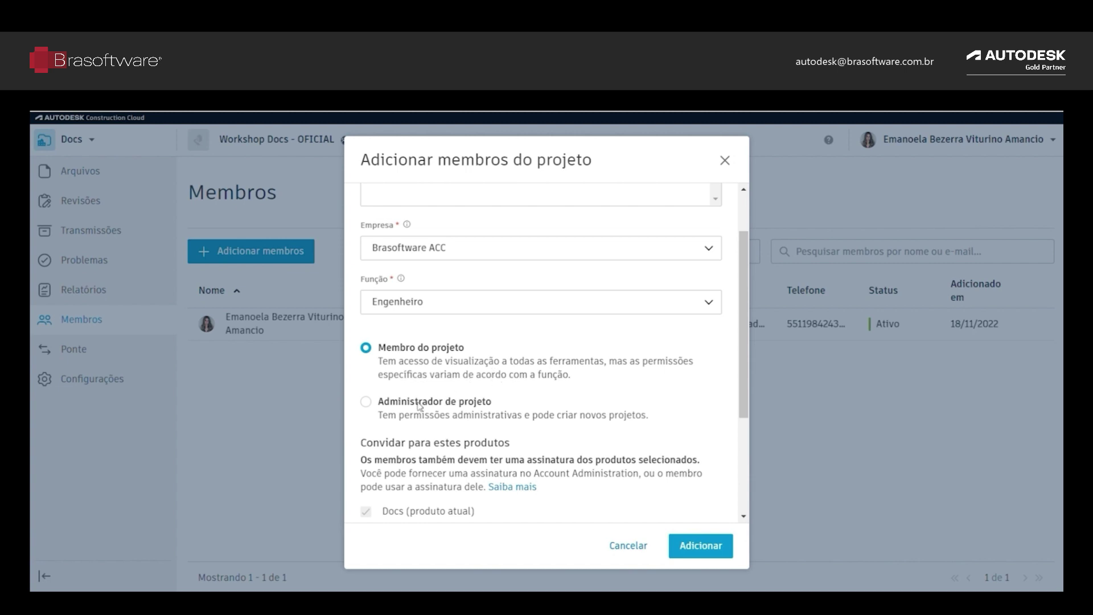
pyautogui.scroll(-2, 450, 407)
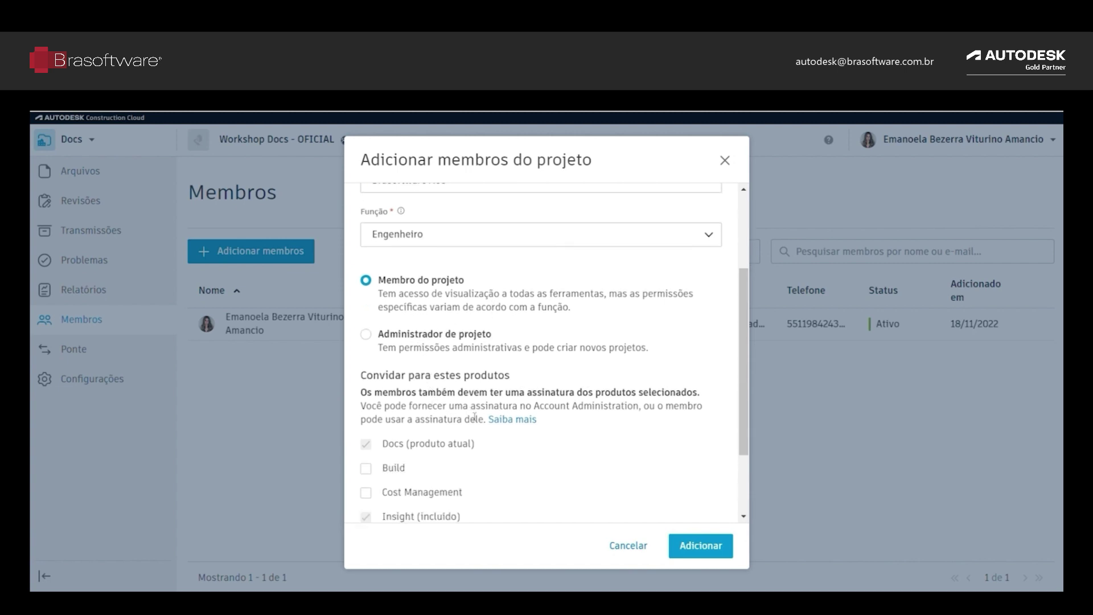
pyautogui.scroll(-2, 478, 419)
pyautogui.scroll(-1, 484, 419)
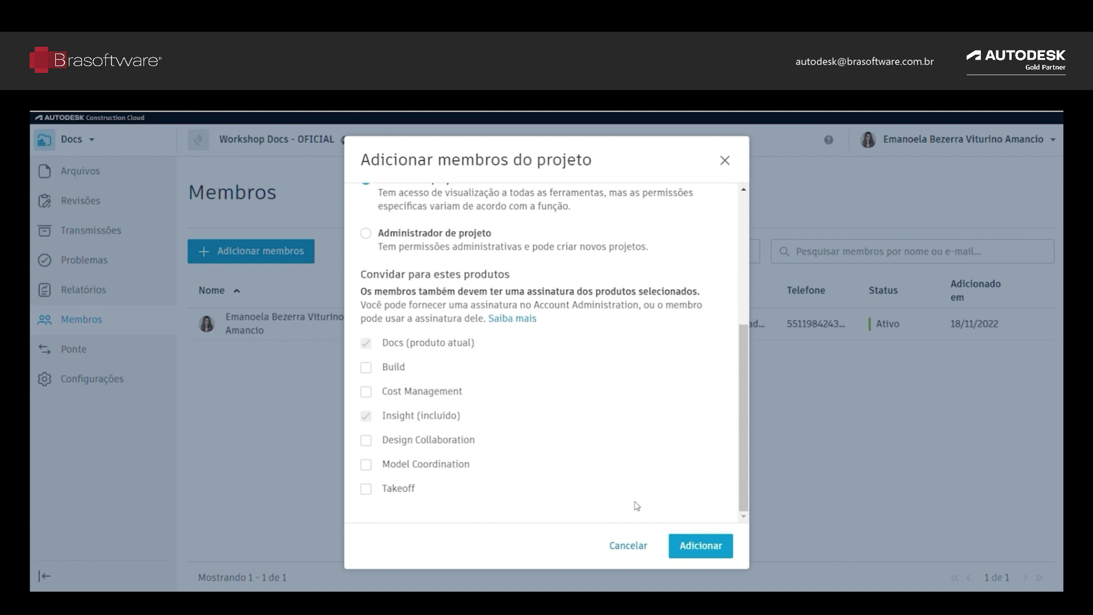
pyautogui.click(722, 550)
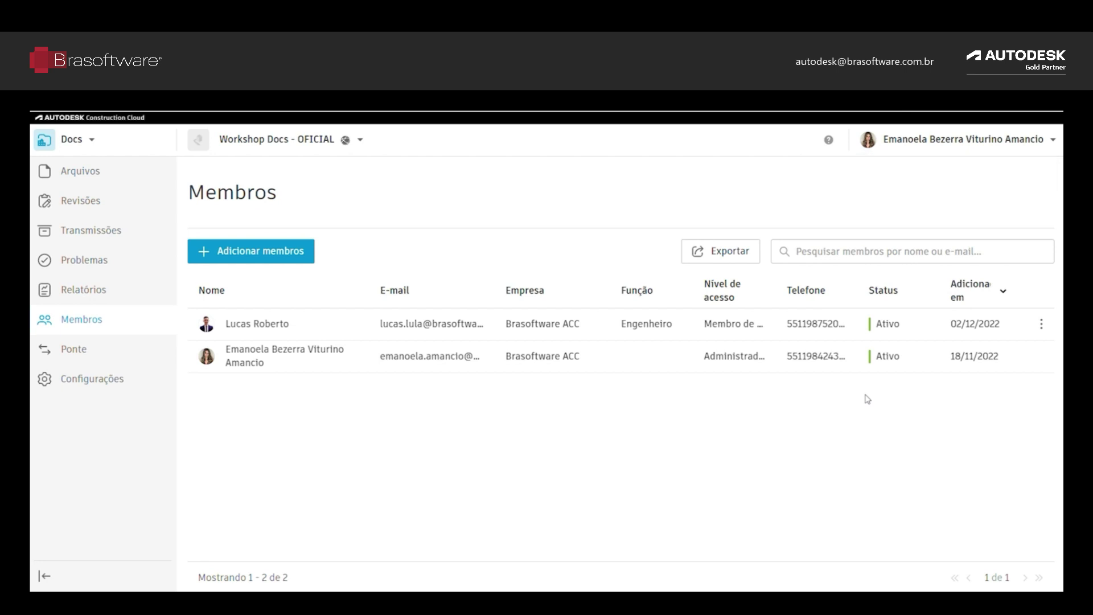
# - Open the new member's details and replace the Engenheiro role with Arquiteto
pyautogui.click(1043, 325)
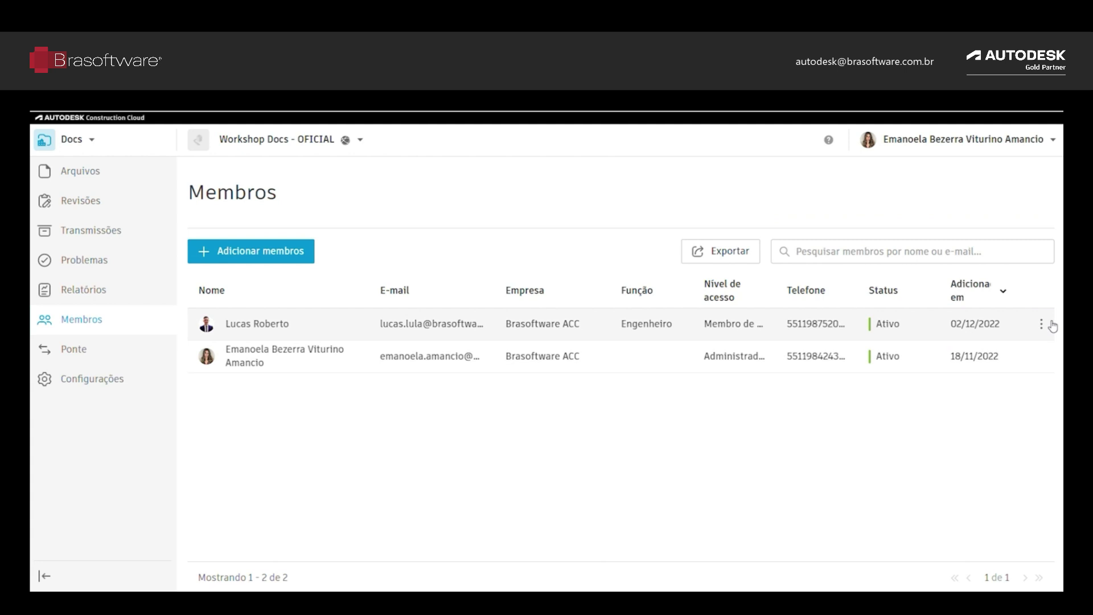
pyautogui.click(1049, 326)
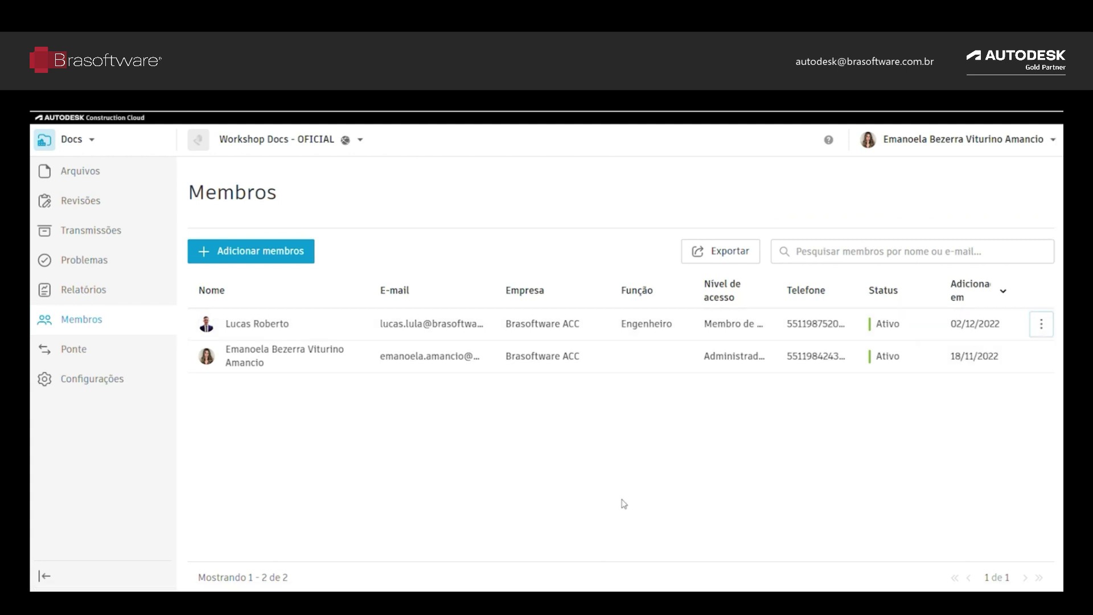
pyautogui.click(588, 337)
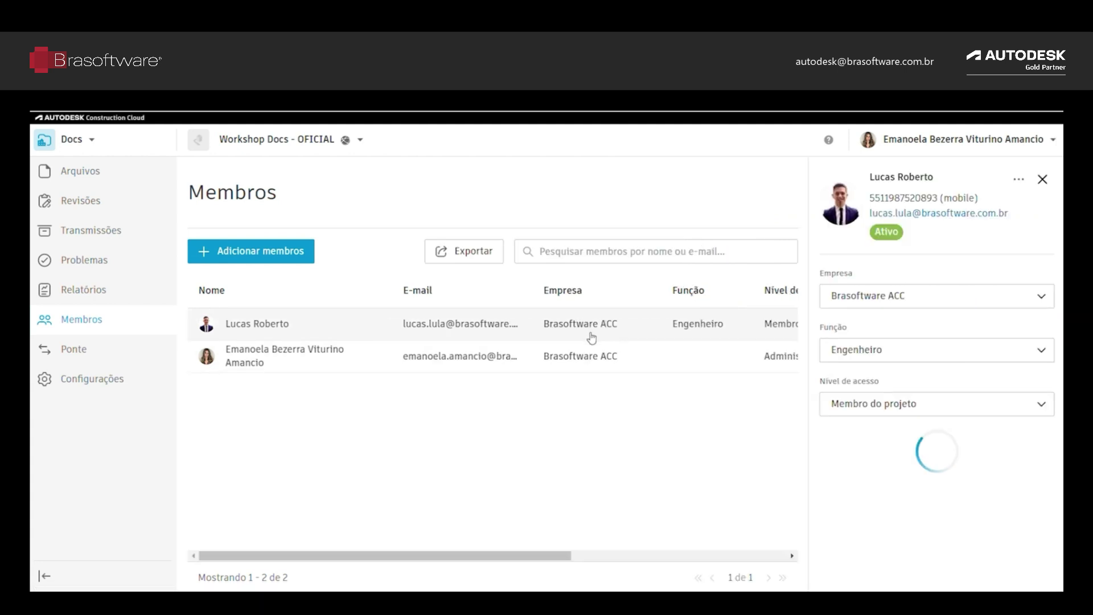
pyautogui.click(1033, 350)
pyautogui.scroll(-2, 1000, 424)
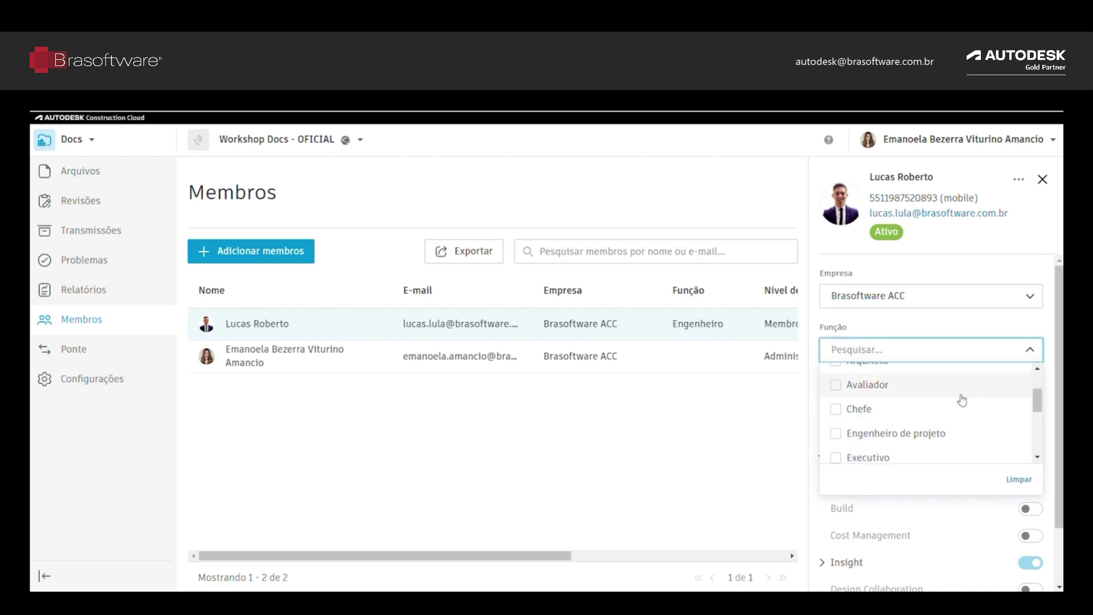
pyautogui.scroll(2, 949, 393)
pyautogui.click(990, 436)
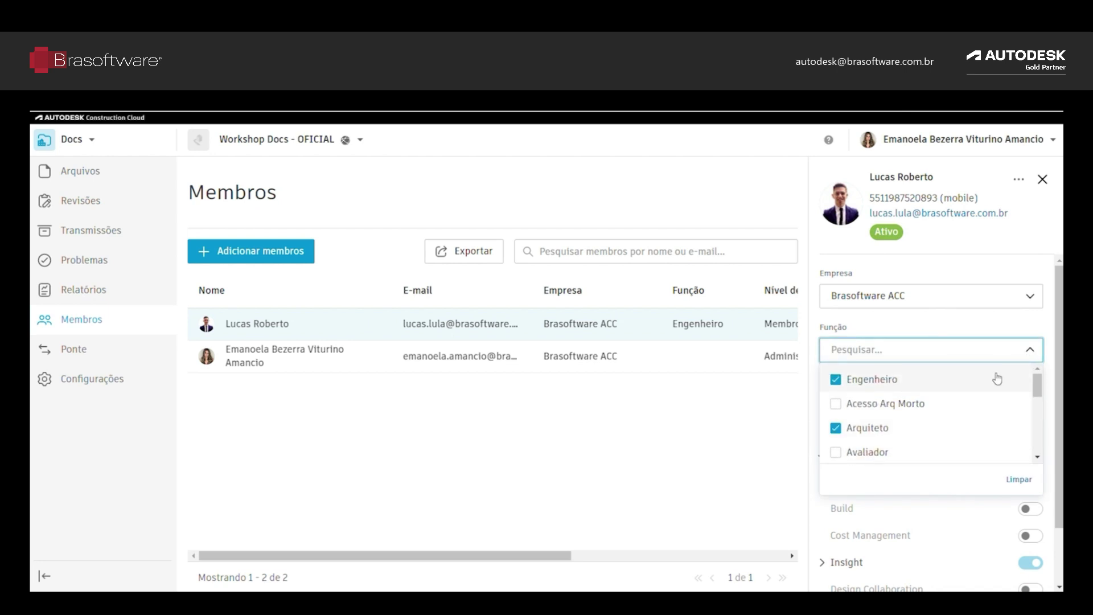
pyautogui.click(928, 381)
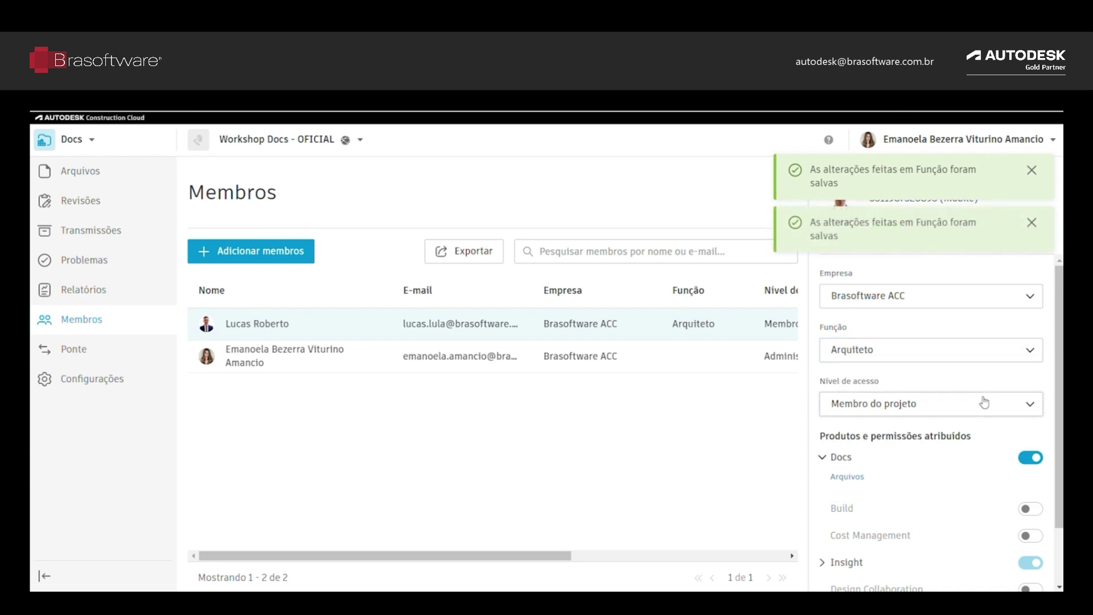
# - Change the new member's access level to Administrador de projeto, review the assigned products and close the member's details
pyautogui.click(1025, 405)
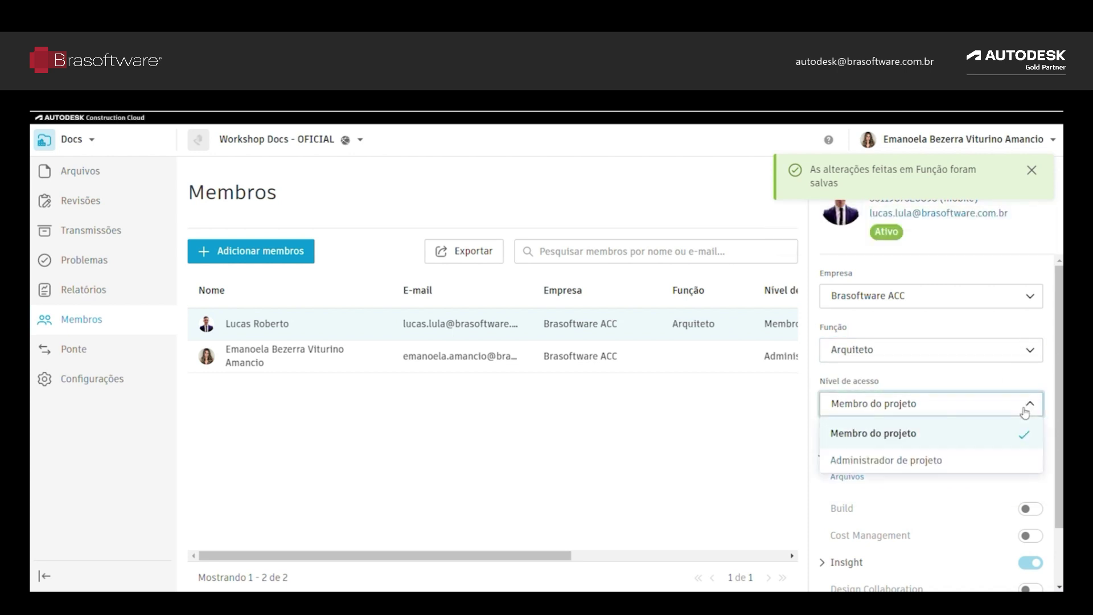
pyautogui.click(1001, 461)
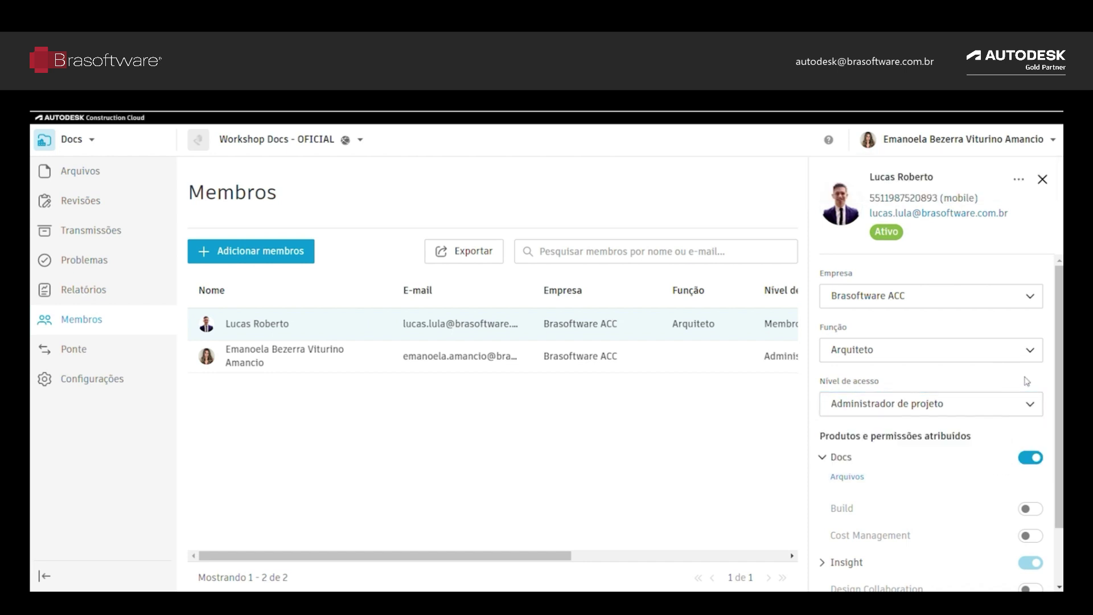
pyautogui.scroll(-2, 1025, 410)
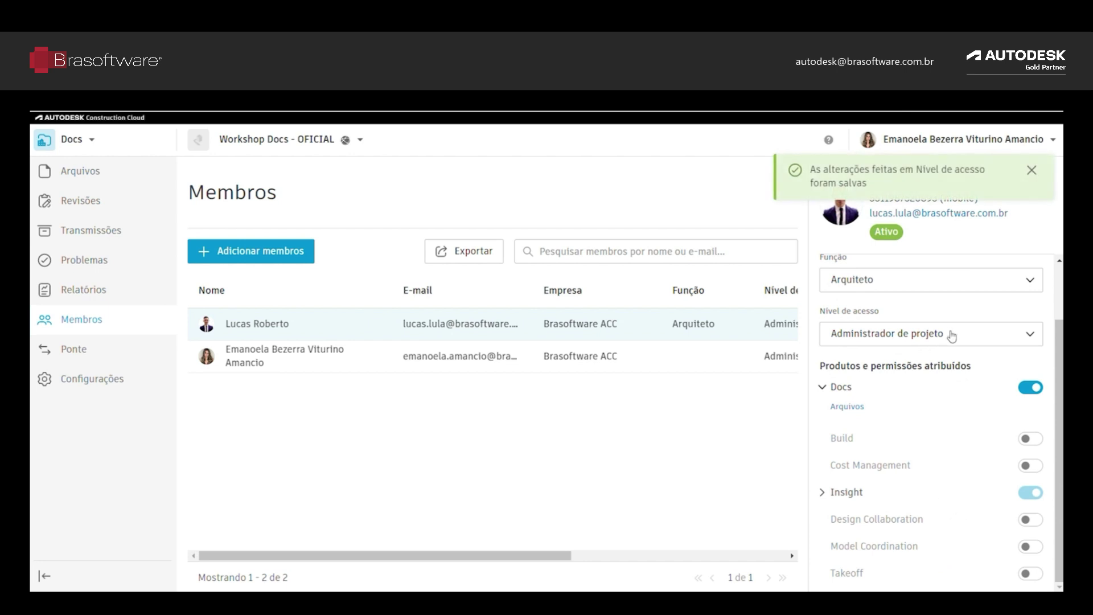
pyautogui.scroll(2, 962, 390)
pyautogui.click(1038, 173)
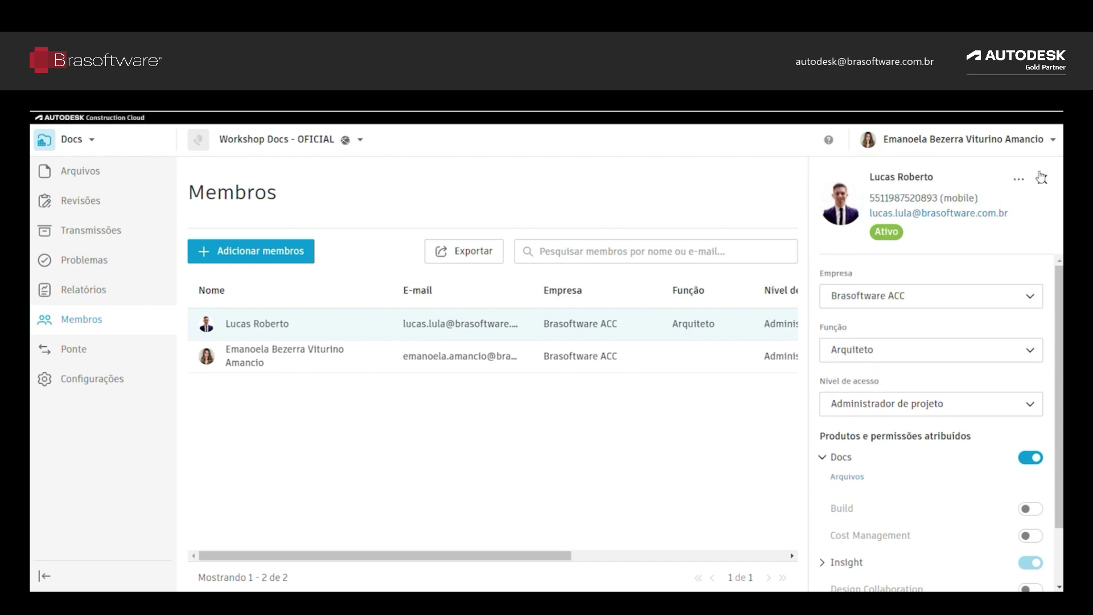
pyautogui.click(1042, 175)
pyautogui.click(1043, 180)
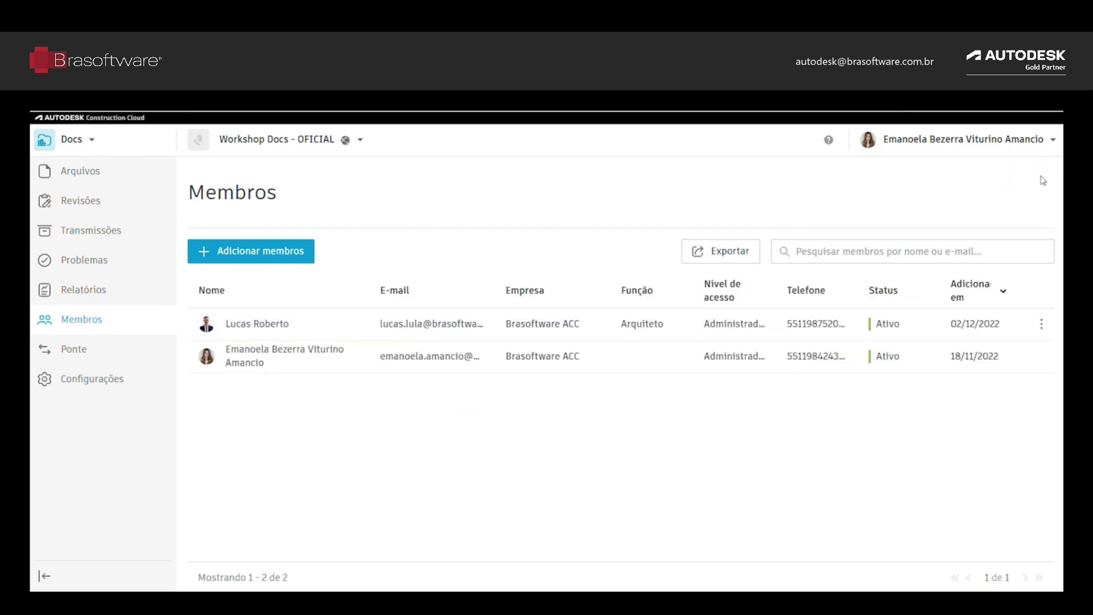